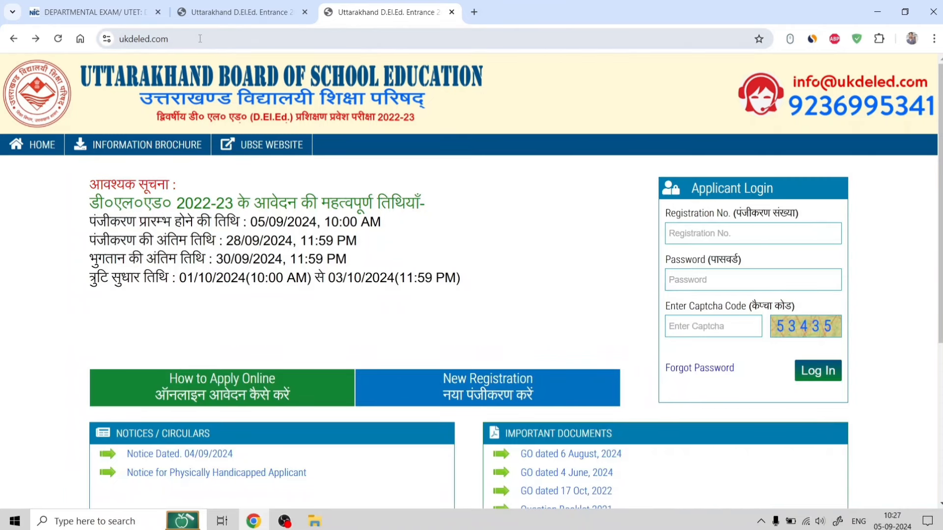
pyautogui.click(179, 37)
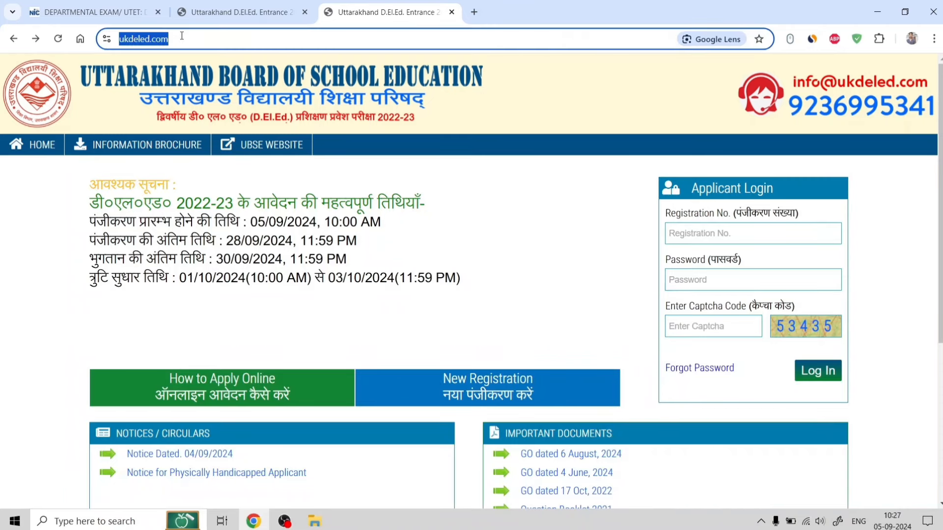
pyautogui.click(191, 39)
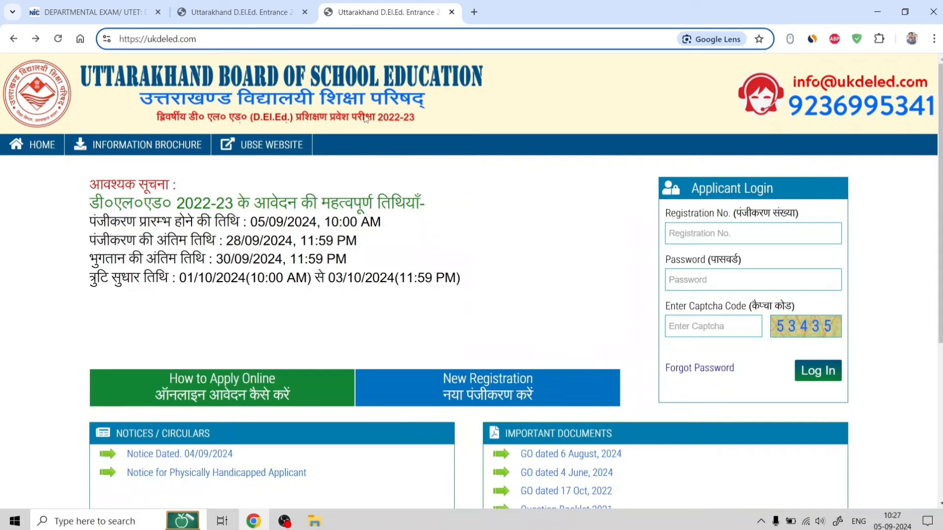
pyautogui.click(201, 39)
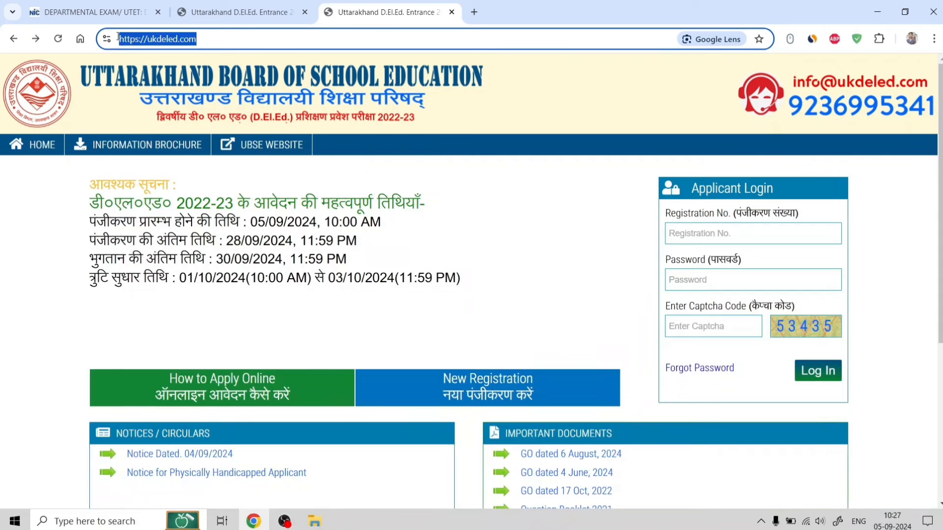
pyautogui.click(259, 33)
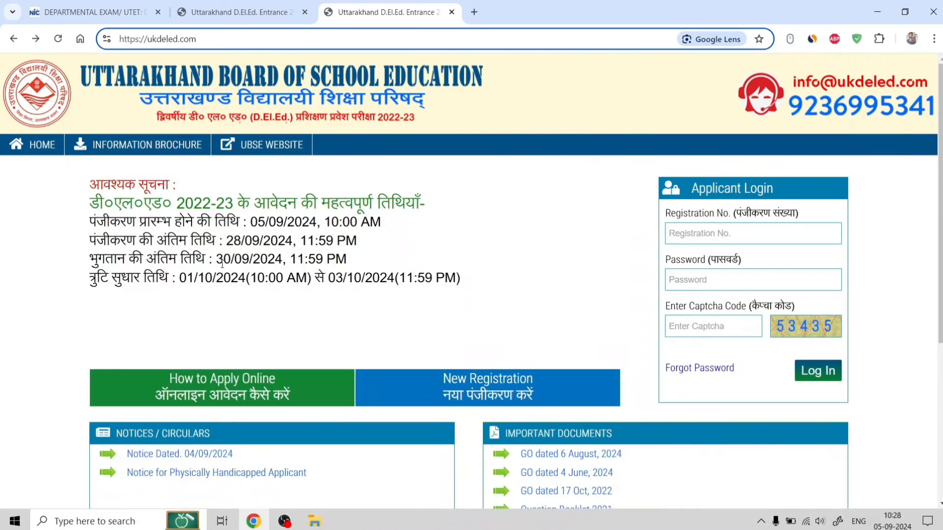
# Start a new registration, accept the terms and conditions on the instructions page, and proceed to the registration form.
pyautogui.click(518, 398)
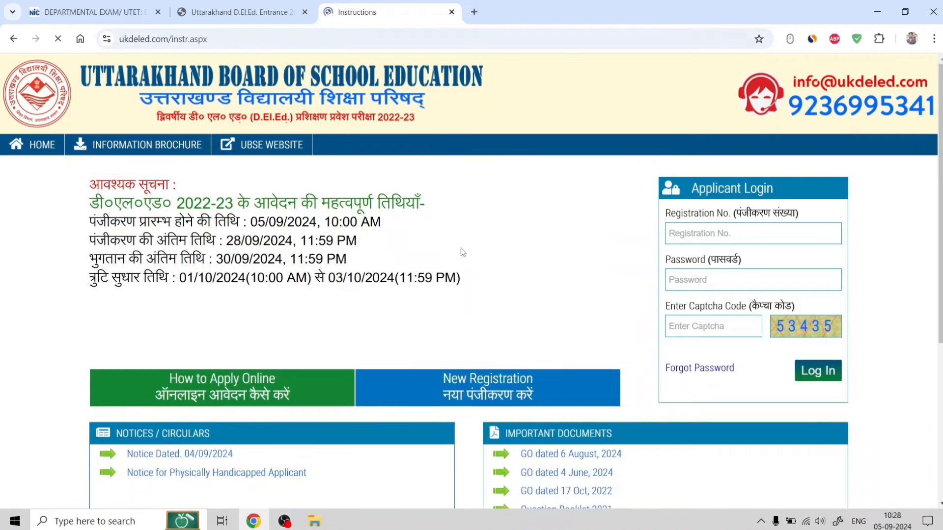
pyautogui.scroll(-3, 466, 308)
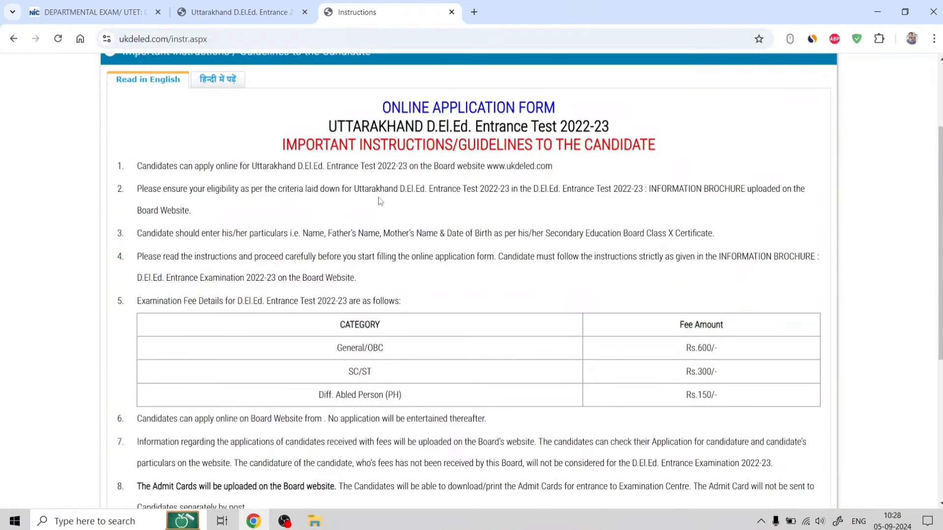
pyautogui.scroll(-1, 411, 274)
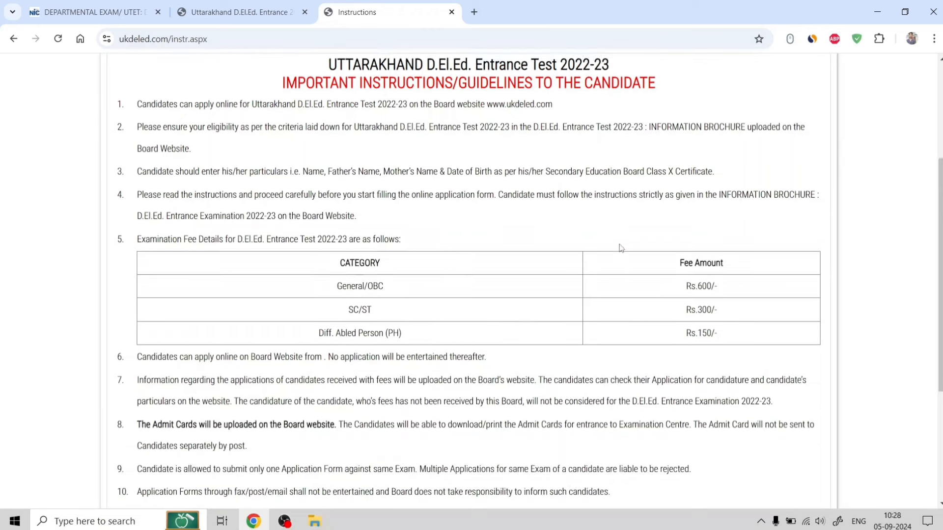
pyautogui.scroll(-2, 620, 248)
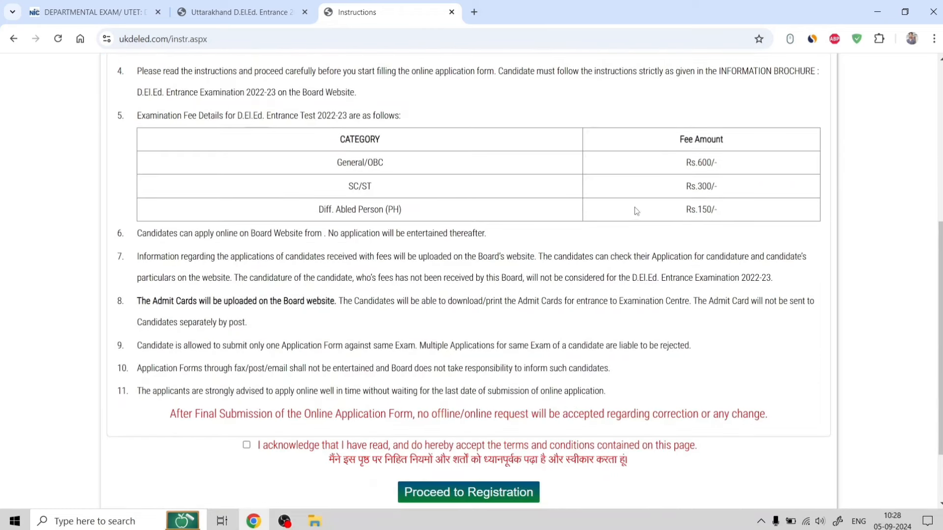
pyautogui.scroll(-2, 608, 214)
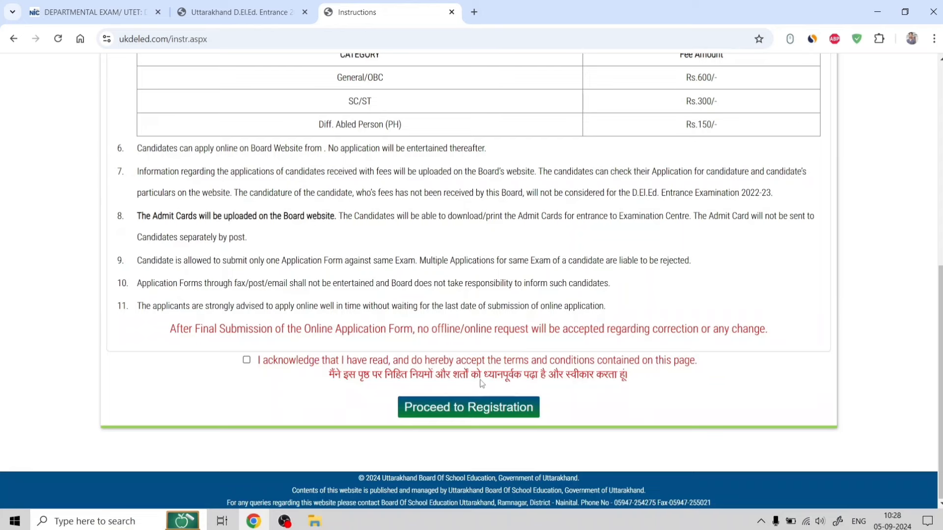
pyautogui.click(247, 361)
pyautogui.click(486, 413)
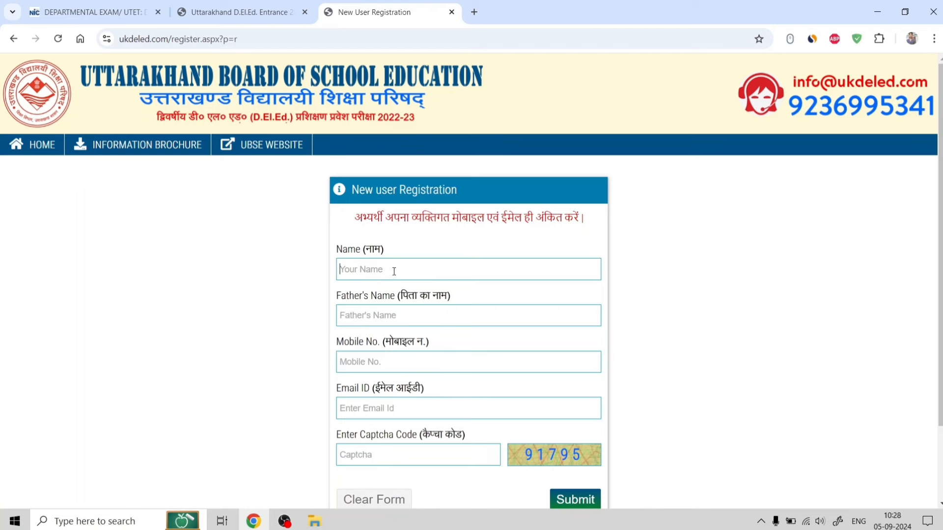
# Review the new user registration form's fields for name, father's name, mobile number, email ID and captcha code.
pyautogui.scroll(-2, 422, 268)
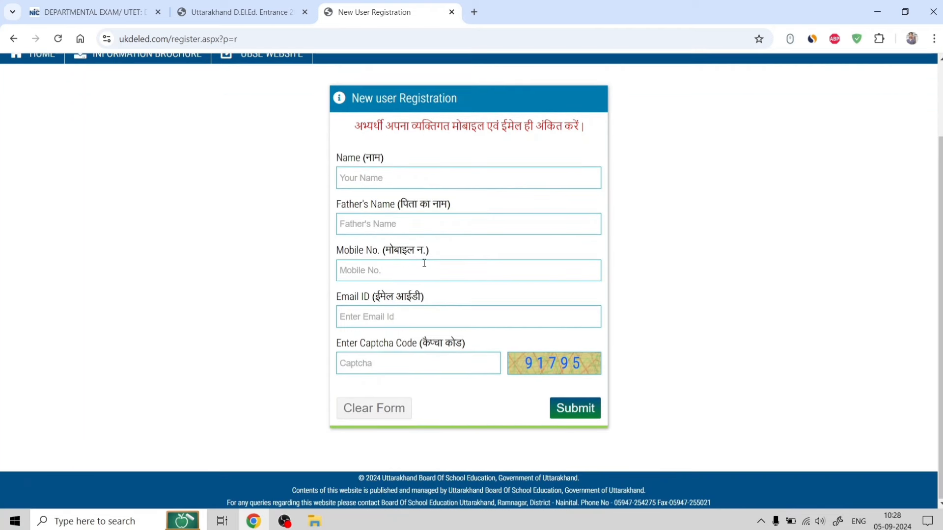
pyautogui.click(379, 317)
pyautogui.click(393, 364)
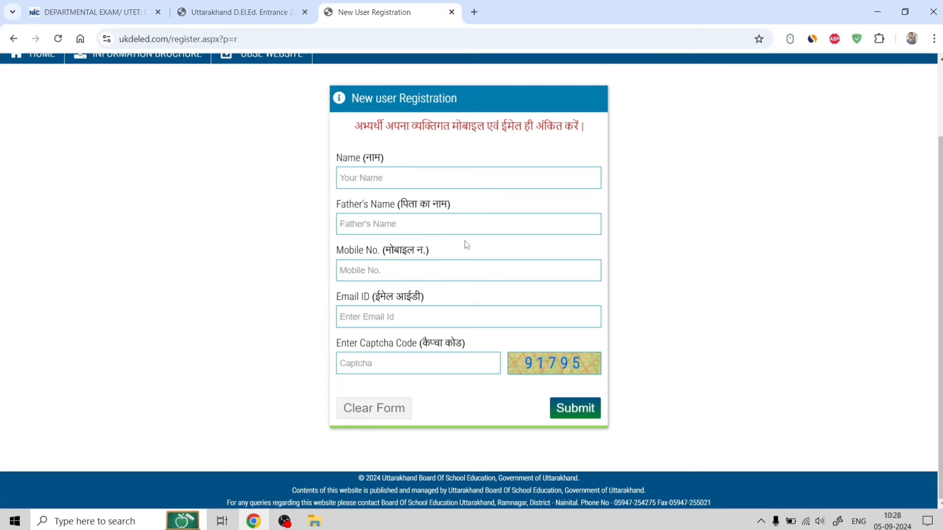
pyautogui.scroll(2, 467, 244)
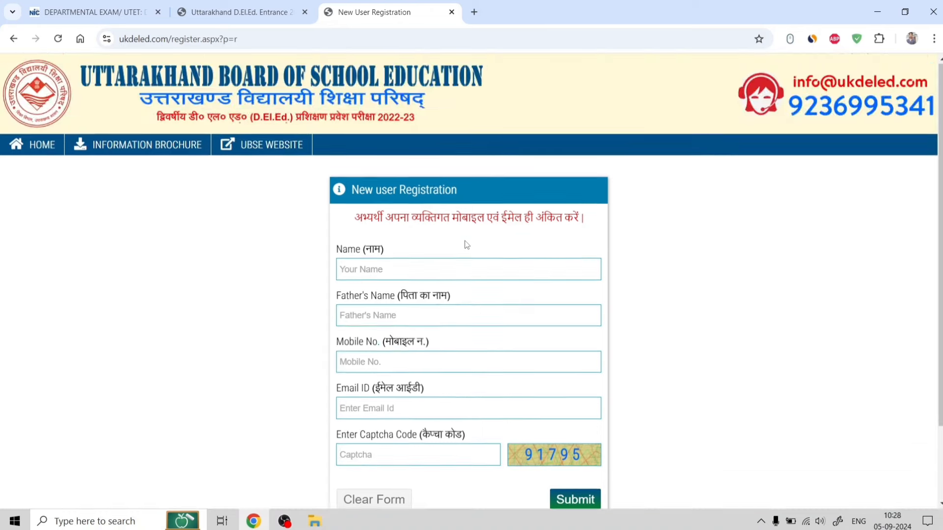
pyautogui.scroll(-1, 510, 228)
pyautogui.scroll(-1, 542, 201)
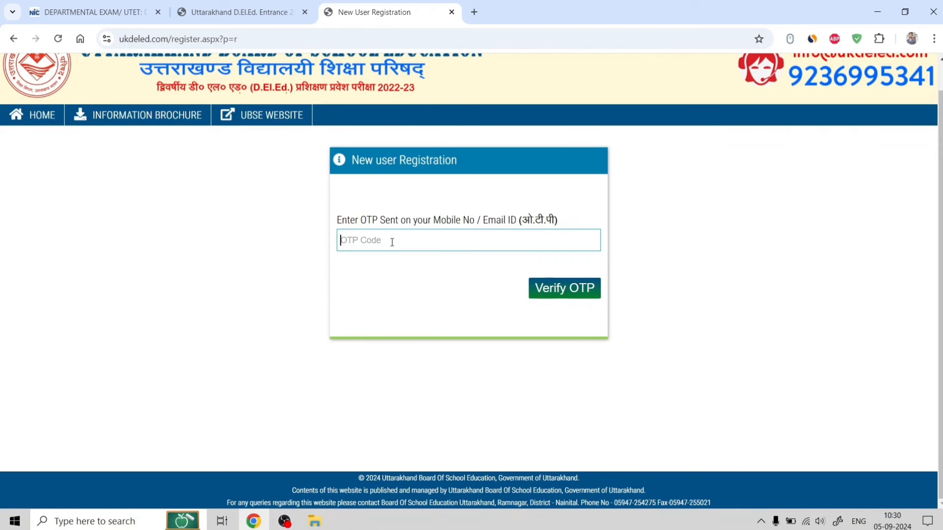
# Verify the OTP for the new registration and start the D.El.Ed. 2022-23 application.
pyautogui.scroll(1, 392, 241)
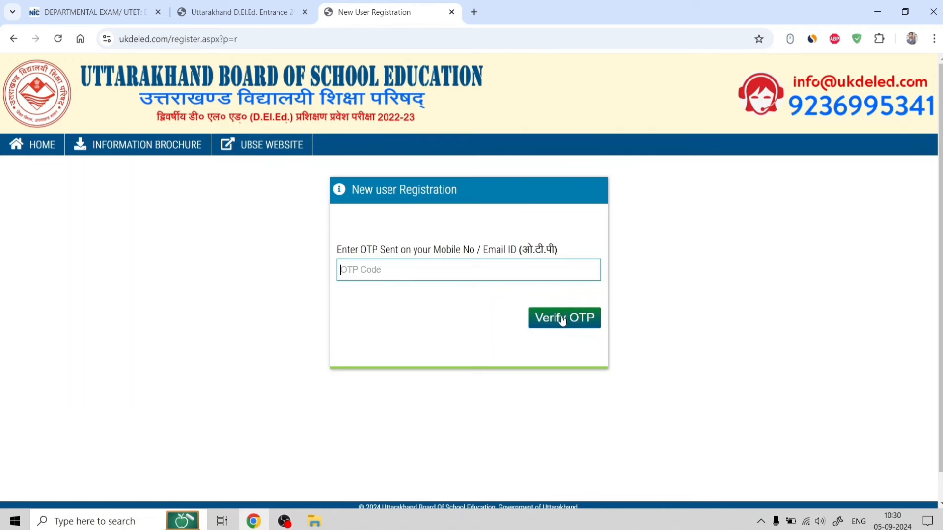
pyautogui.click(579, 324)
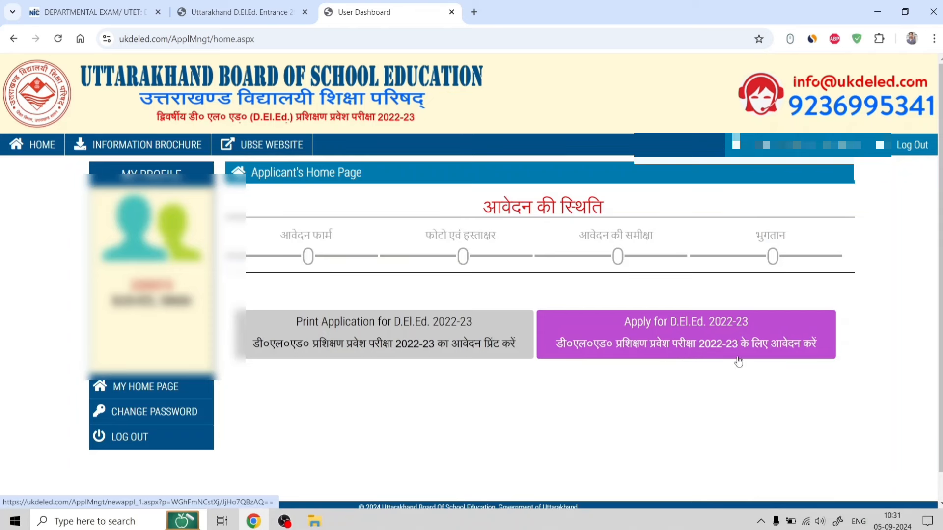
pyautogui.click(705, 342)
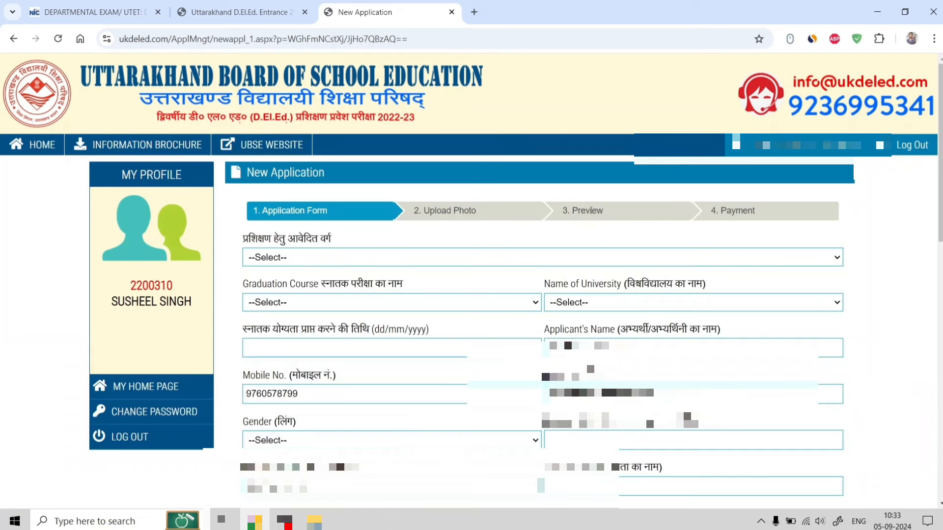
# Log out of the applicant account and go through the applicant login's registration number, password and captcha fields.
pyautogui.click(915, 146)
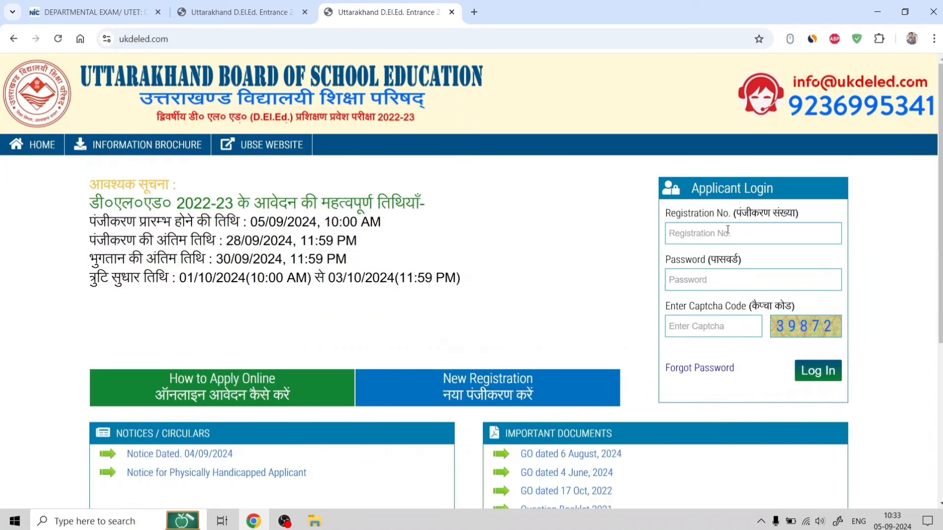
pyautogui.click(727, 229)
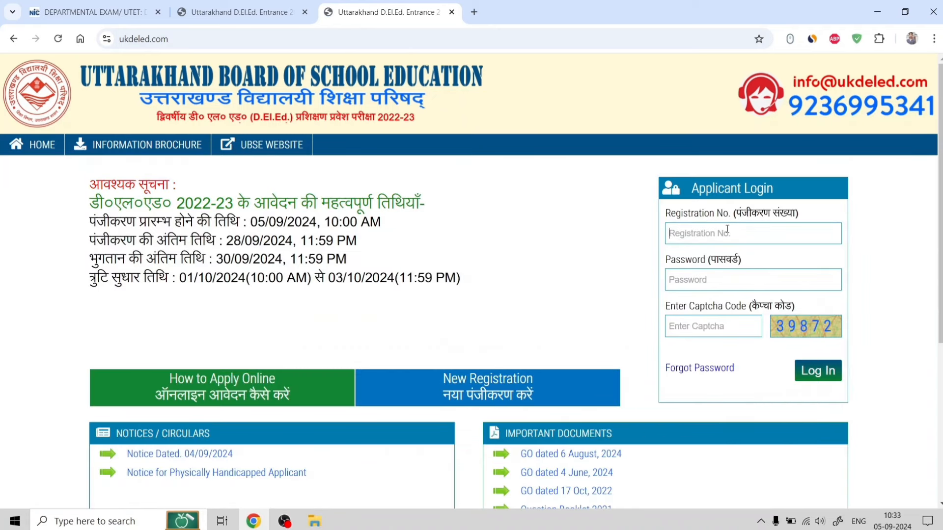
pyautogui.click(724, 280)
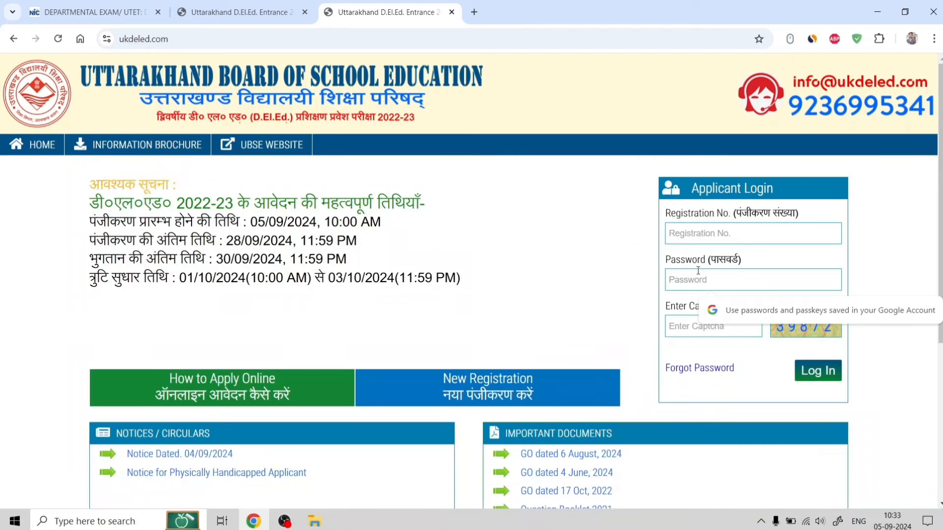
pyautogui.click(674, 324)
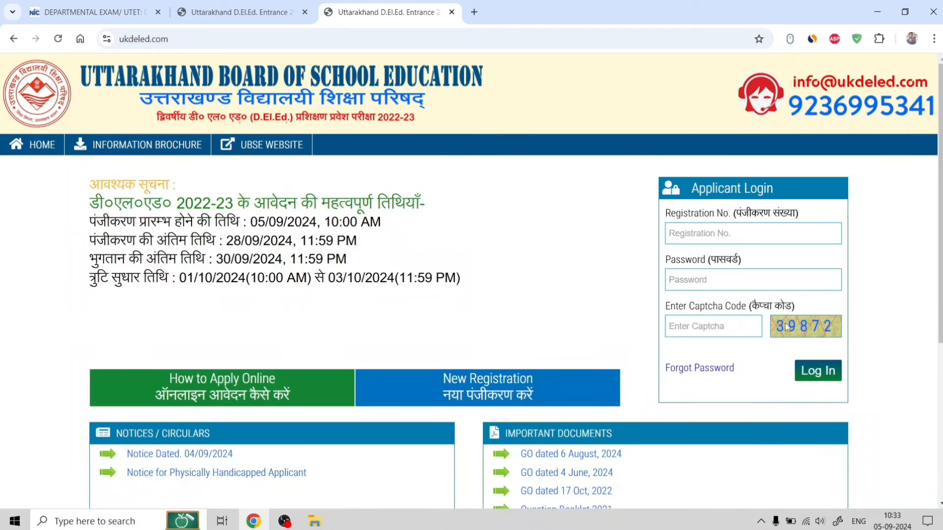
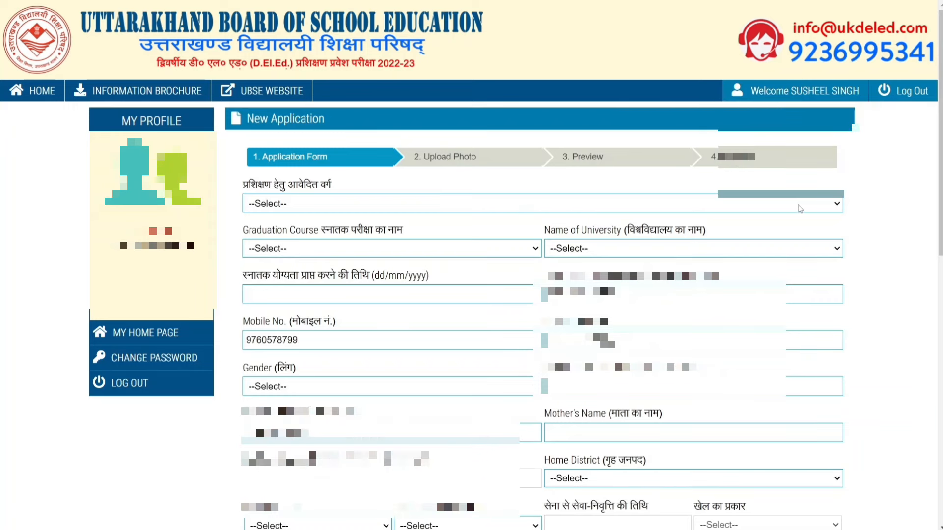
# Set the applied training category to 1-विज्ञान वर्ग and the graduation course to Bachelor of Science (B.Sc.).
pyautogui.press('F11')
pyautogui.click(743, 263)
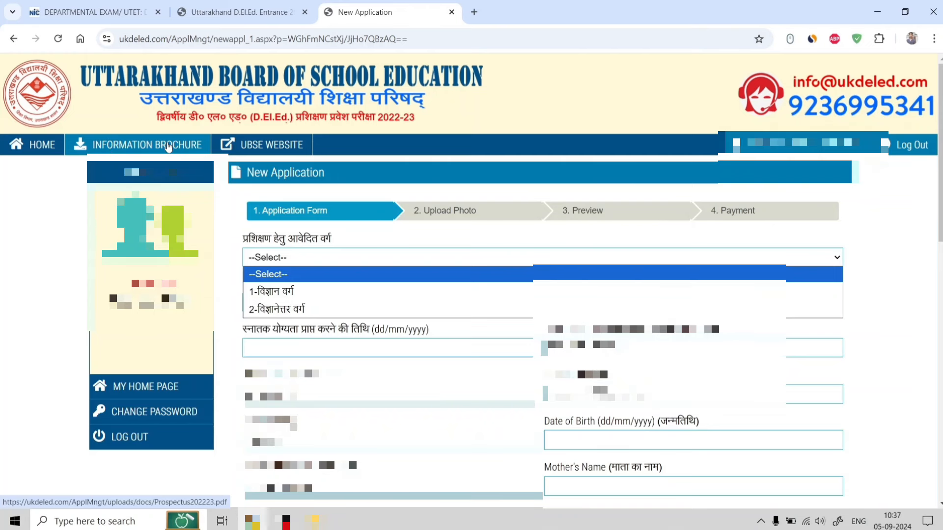
pyautogui.click(308, 294)
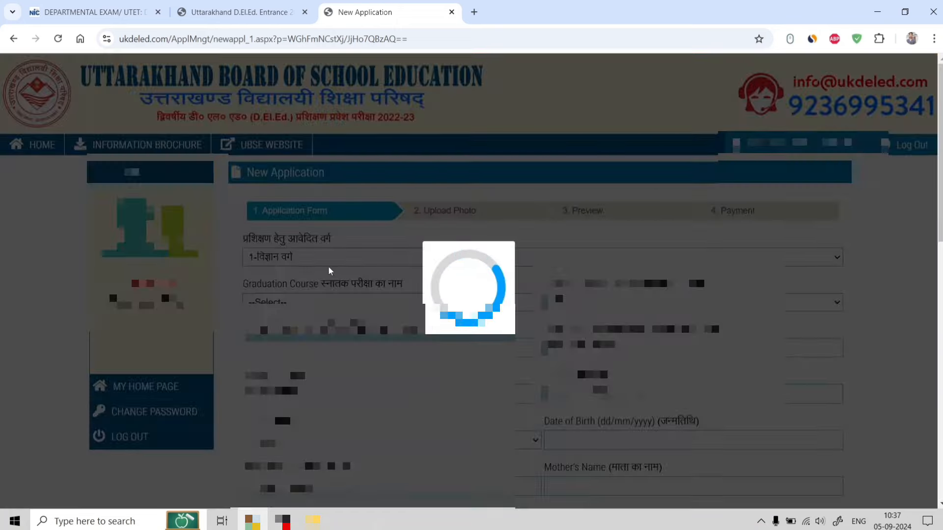
pyautogui.scroll(-1, 376, 276)
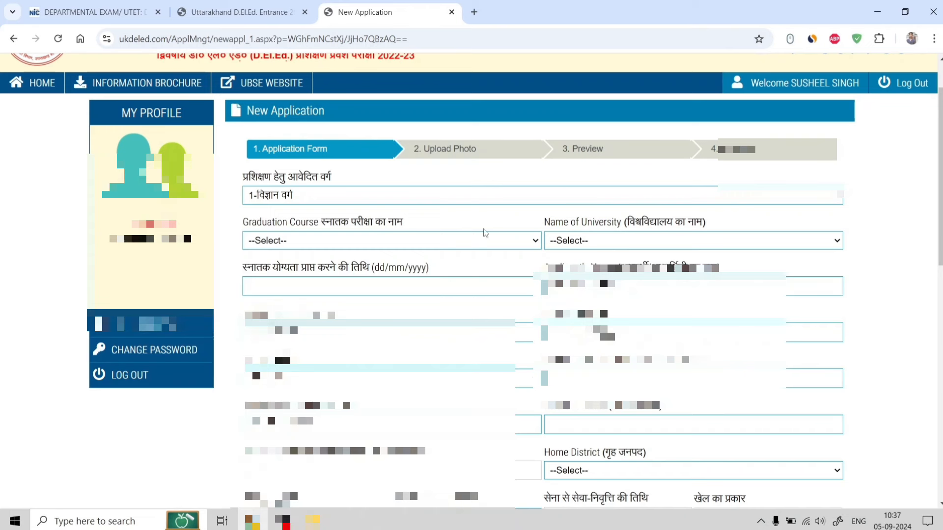
pyautogui.click(418, 240)
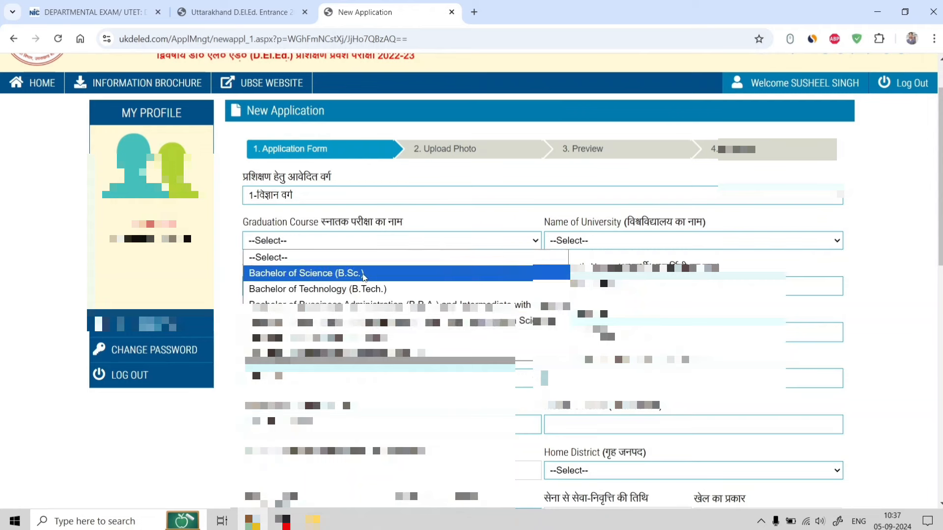
pyautogui.click(366, 273)
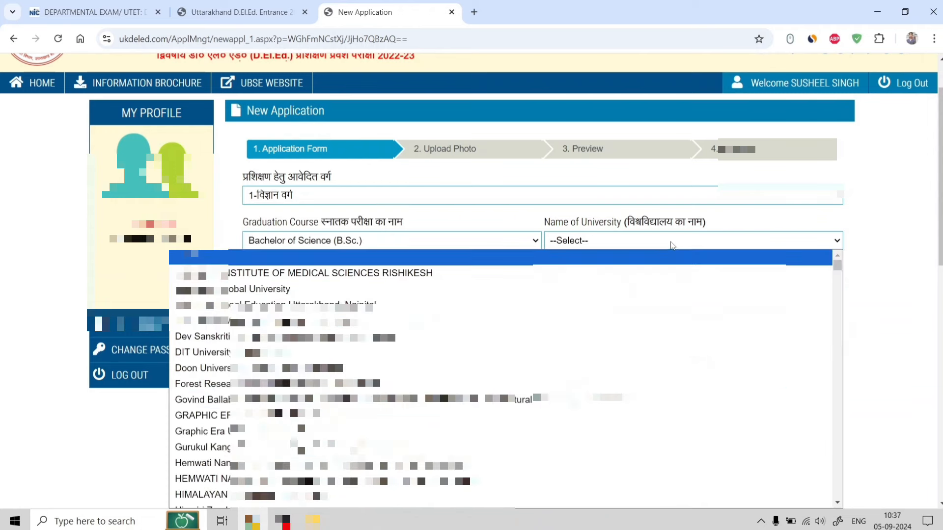
# Select Hemwati Nandan Bahuguna Garhwal Univ.,(Central Univ.) as the name of the university in the application form.
pyautogui.click(674, 242)
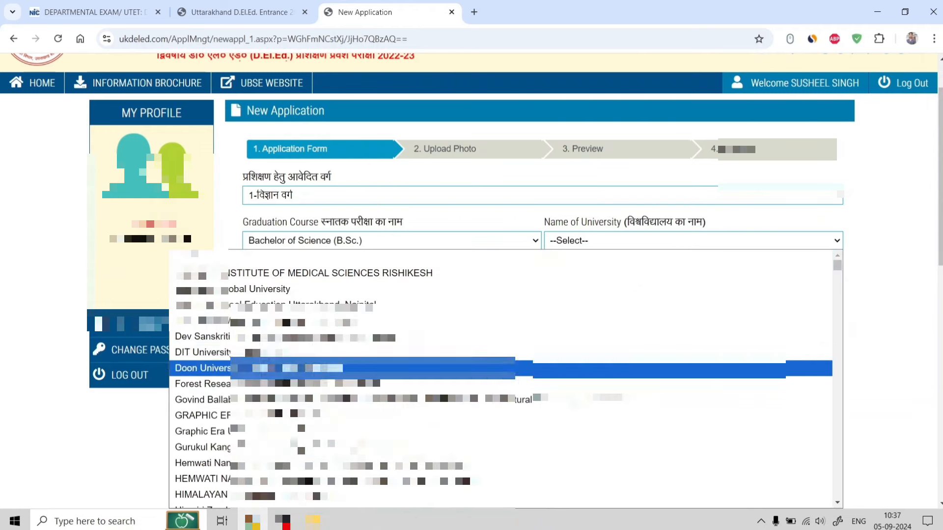
pyautogui.scroll(-3, 307, 370)
pyautogui.scroll(3, 306, 417)
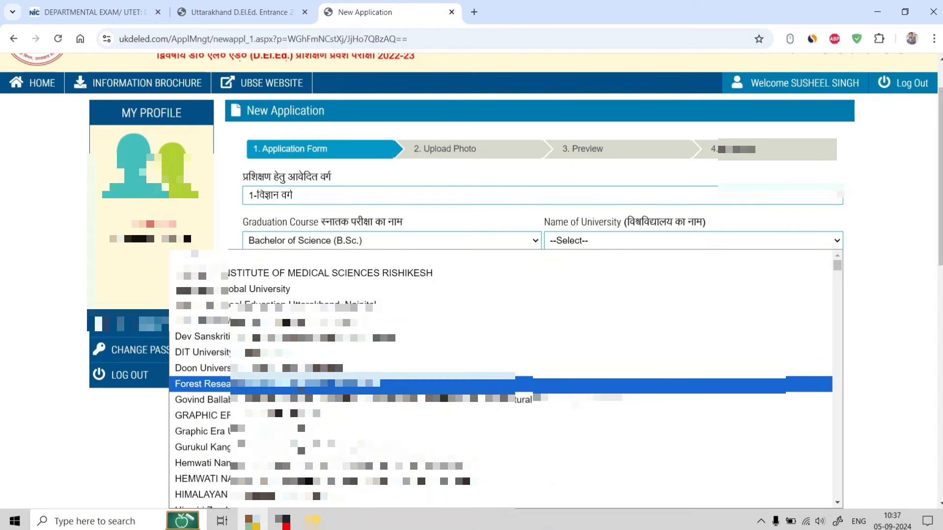
pyautogui.scroll(-3, 307, 371)
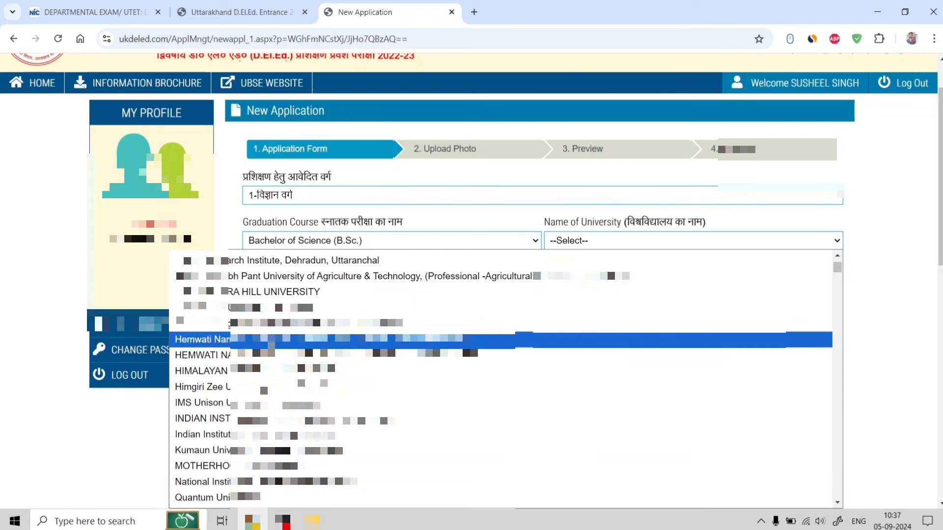
pyautogui.click(522, 339)
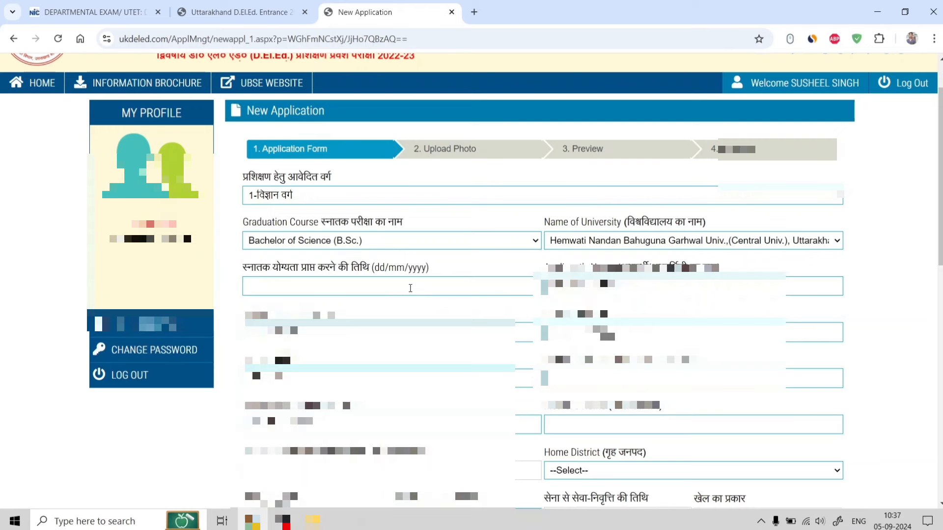
# Check the date pickers for the graduation qualification date and the date of birth, closing them without choosing a date.
pyautogui.click(410, 288)
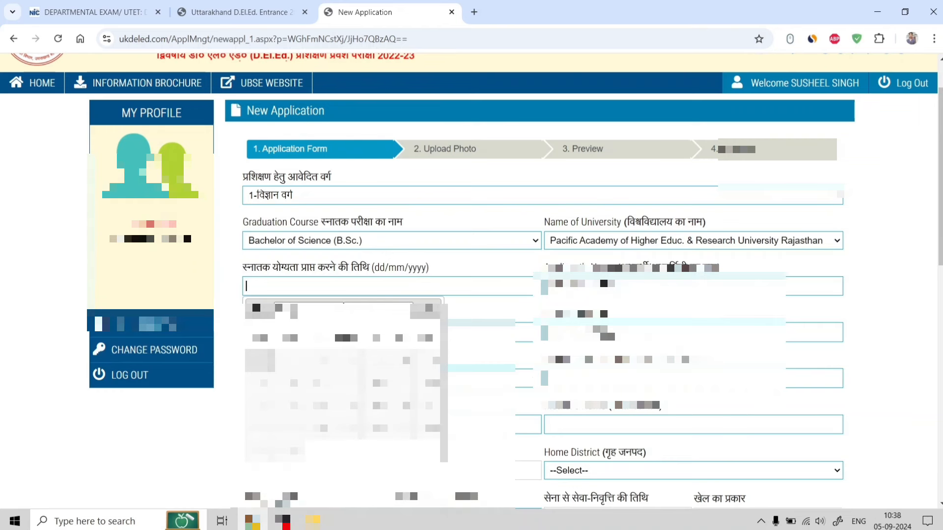
pyautogui.click(663, 284)
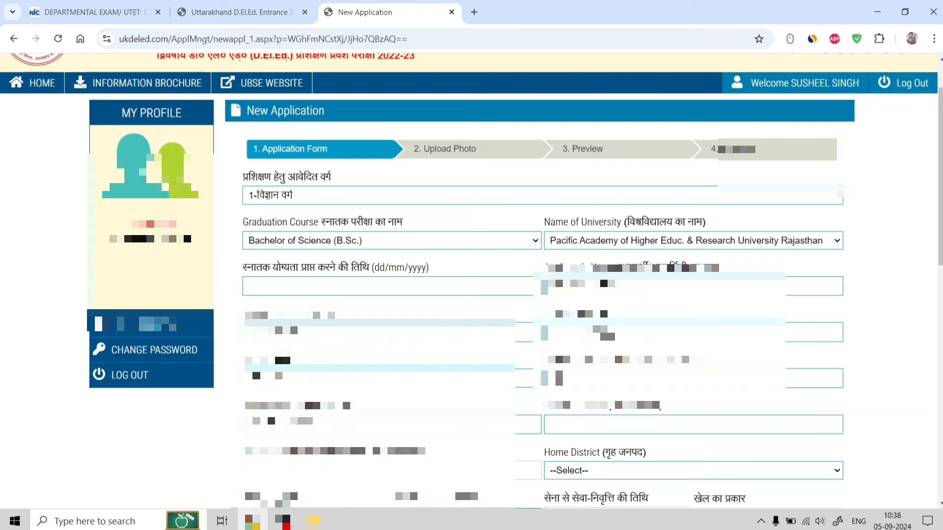
pyautogui.click(633, 381)
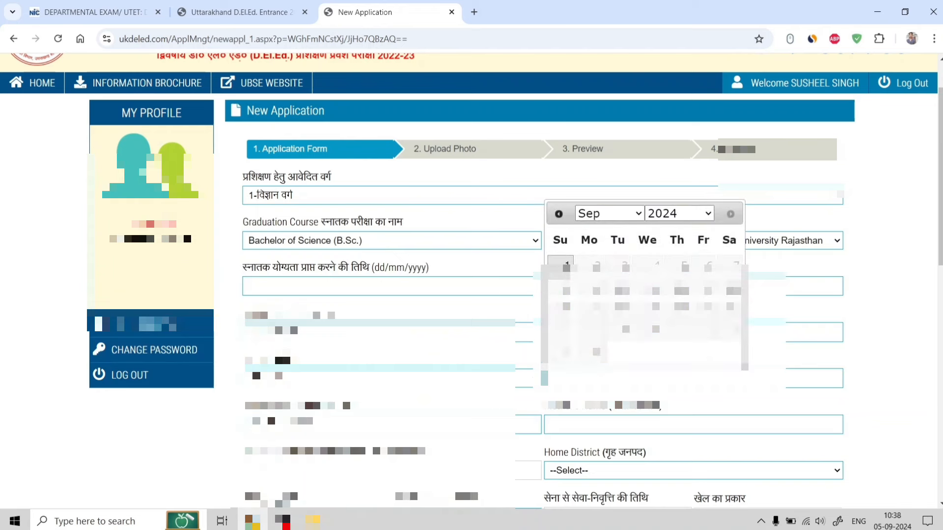
pyautogui.click(927, 232)
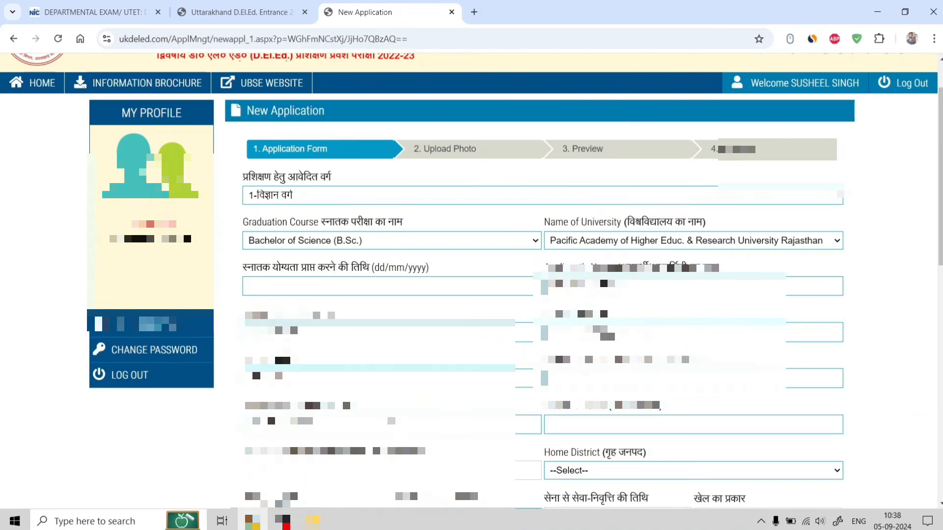
# Check the Home District options in the application form, closing the list without choosing one.
pyautogui.click(600, 420)
pyautogui.click(836, 469)
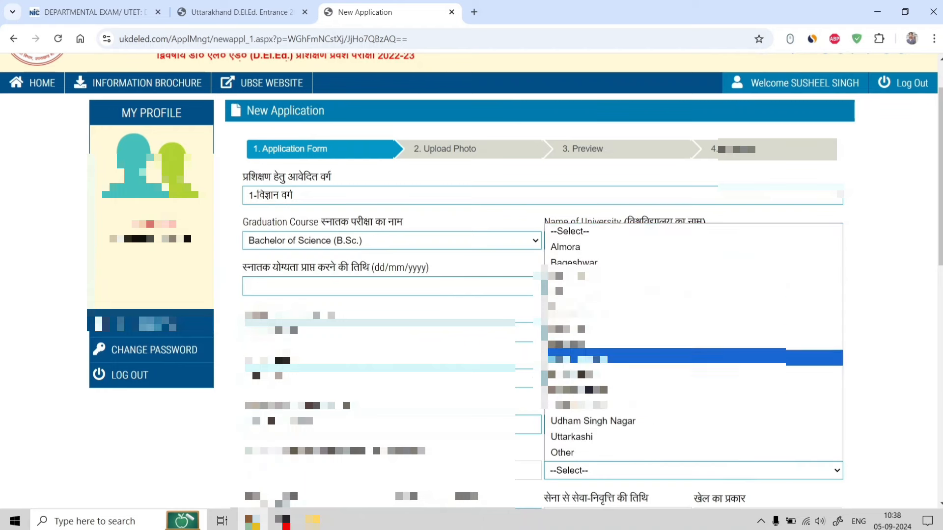
pyautogui.click(932, 333)
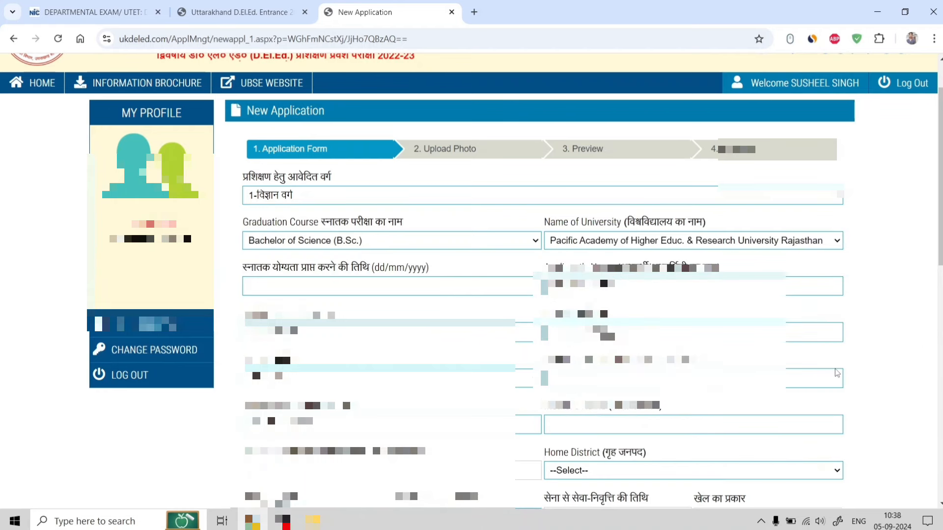
# Review the Category options without choosing one and set the Sub Category to लागू/कोई नहीं.
pyautogui.scroll(-7, 837, 373)
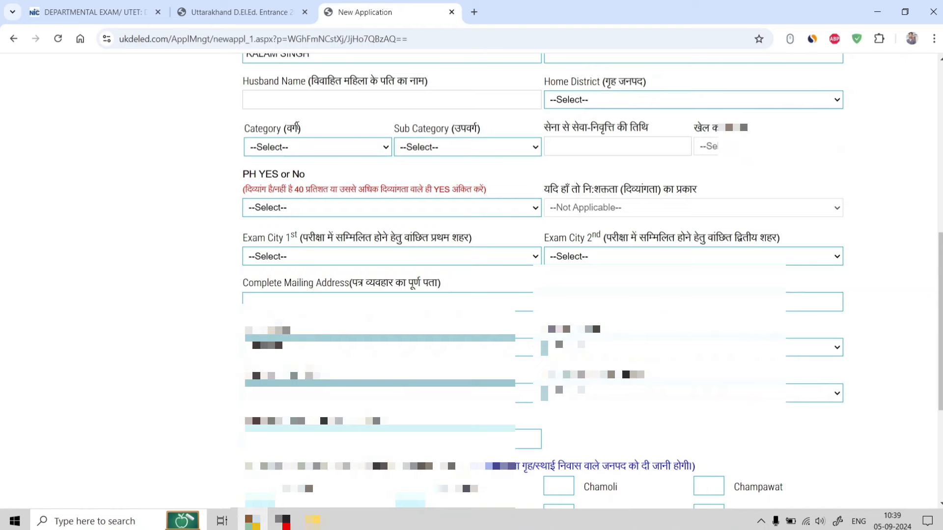
pyautogui.click(326, 148)
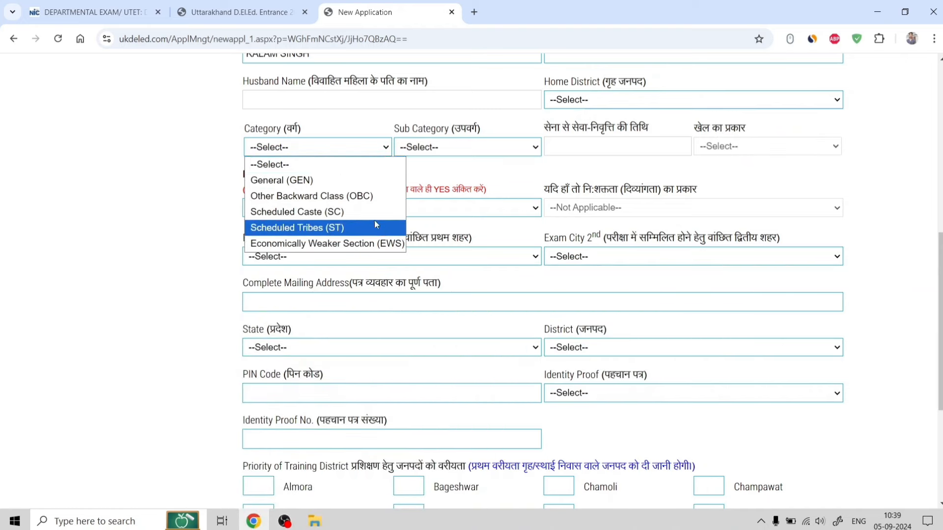
pyautogui.click(476, 150)
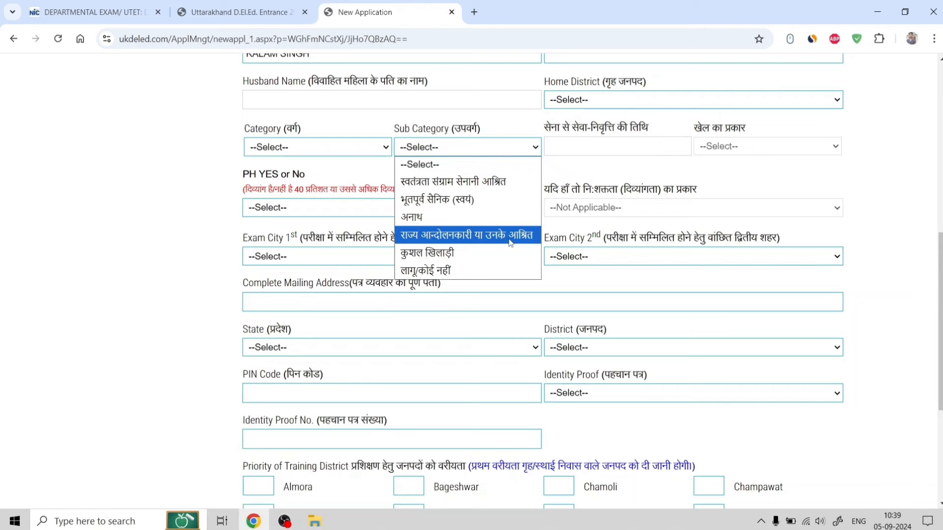
pyautogui.click(453, 278)
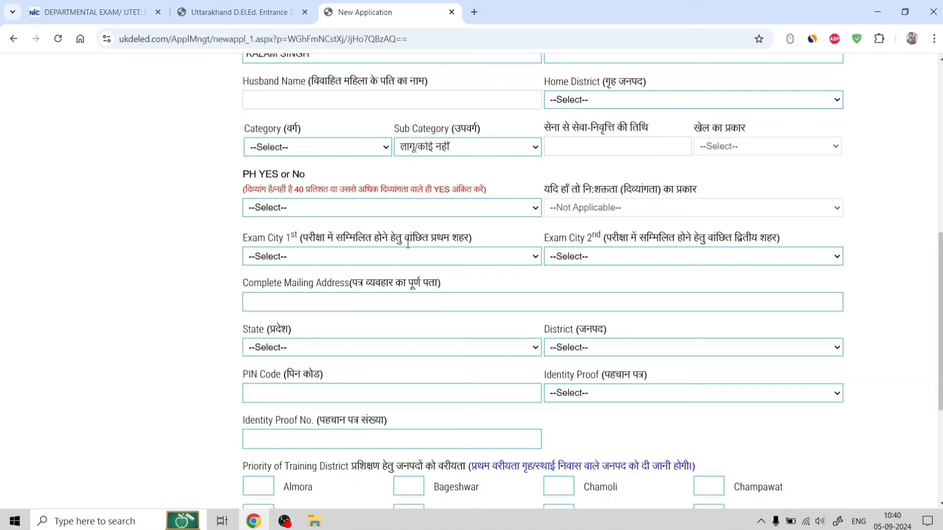
# Set the first exam city to 03 / DEHRADUN and the second exam city to 07 / NEW TEHRI.
pyautogui.click(474, 262)
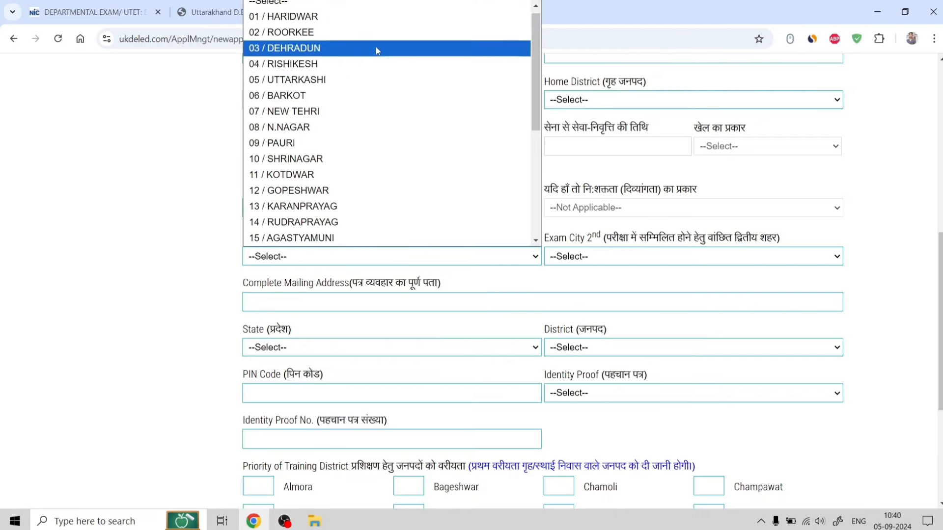
pyautogui.click(301, 48)
pyautogui.click(615, 257)
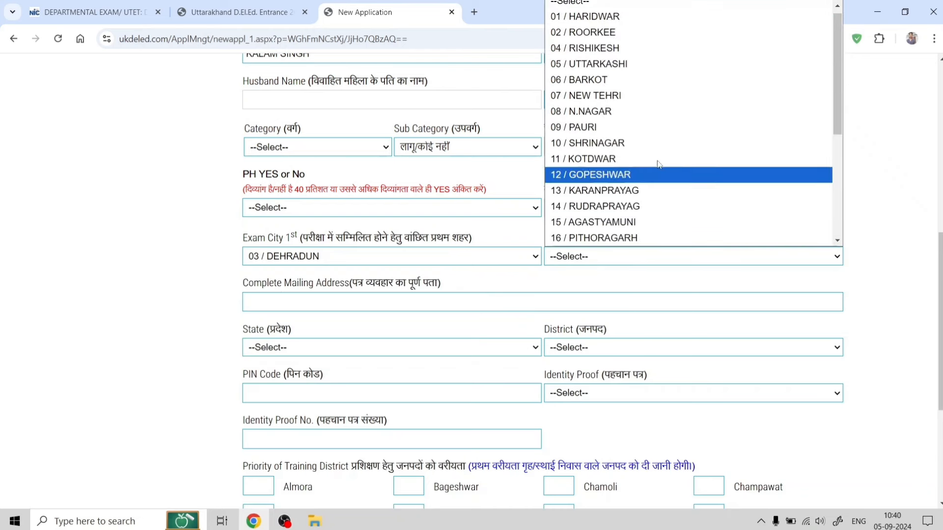
pyautogui.click(611, 95)
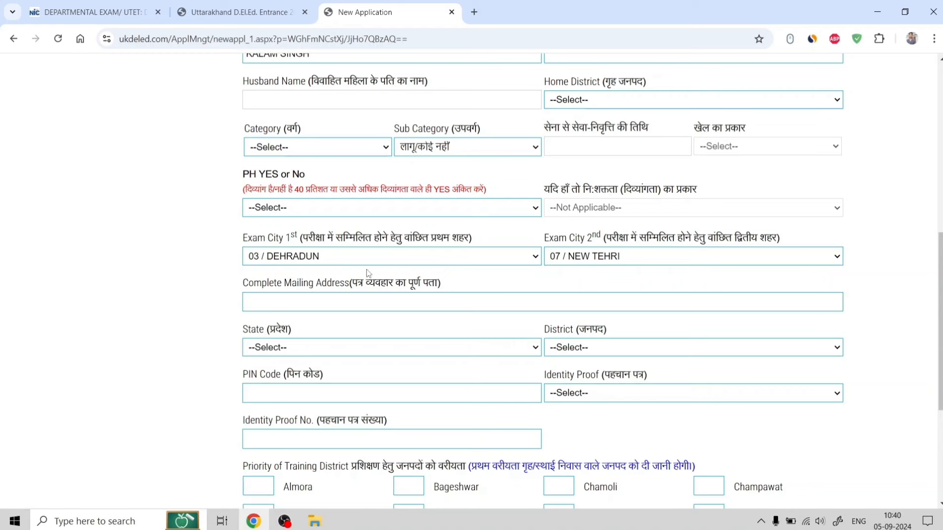
# Go through the mailing address and PIN code fields and check the Identity Proof options without choosing one.
pyautogui.scroll(-2, 381, 271)
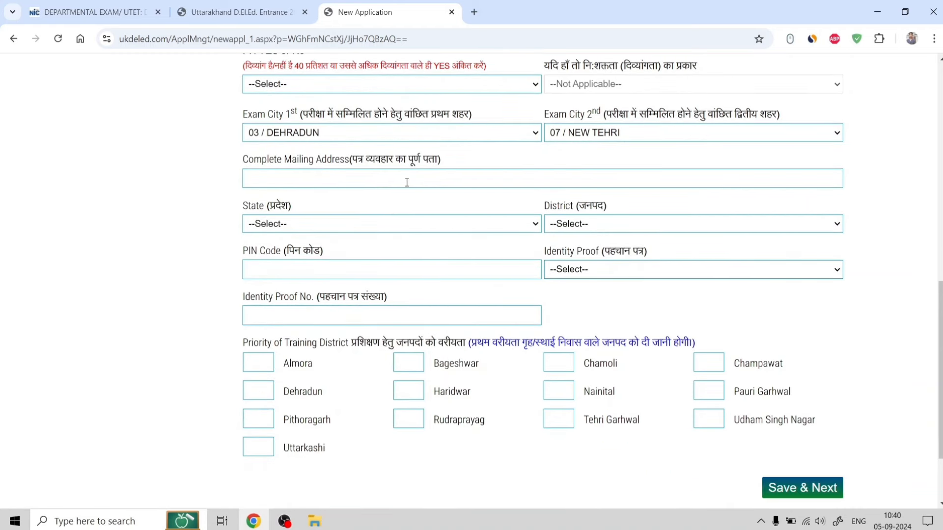
pyautogui.click(328, 178)
pyautogui.click(327, 265)
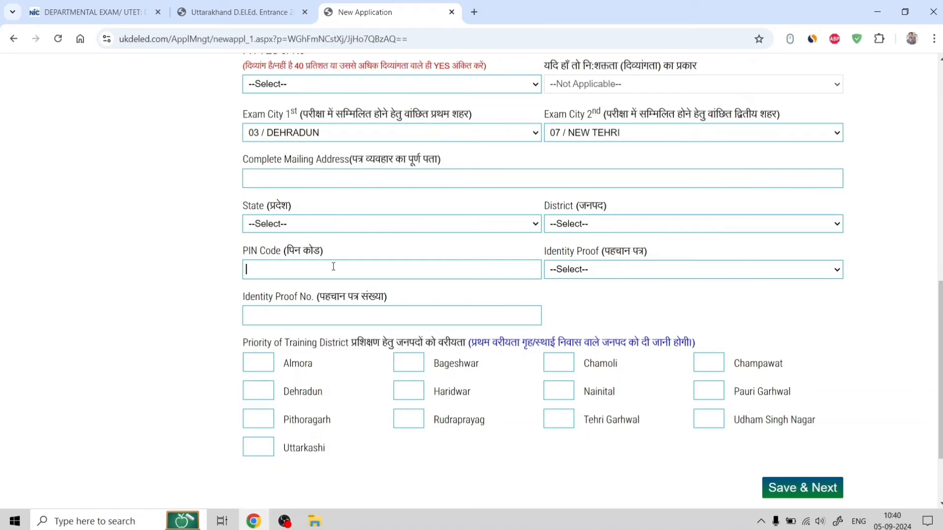
pyautogui.click(673, 273)
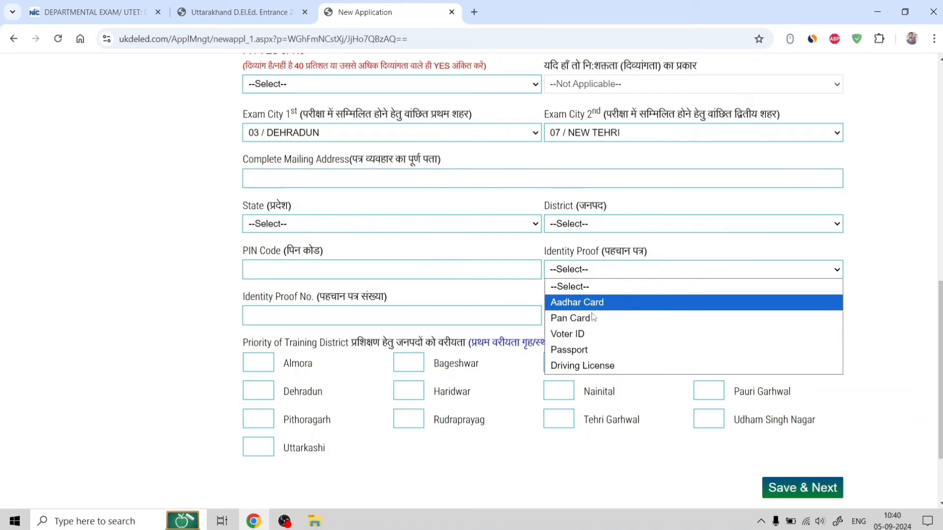
pyautogui.click(855, 250)
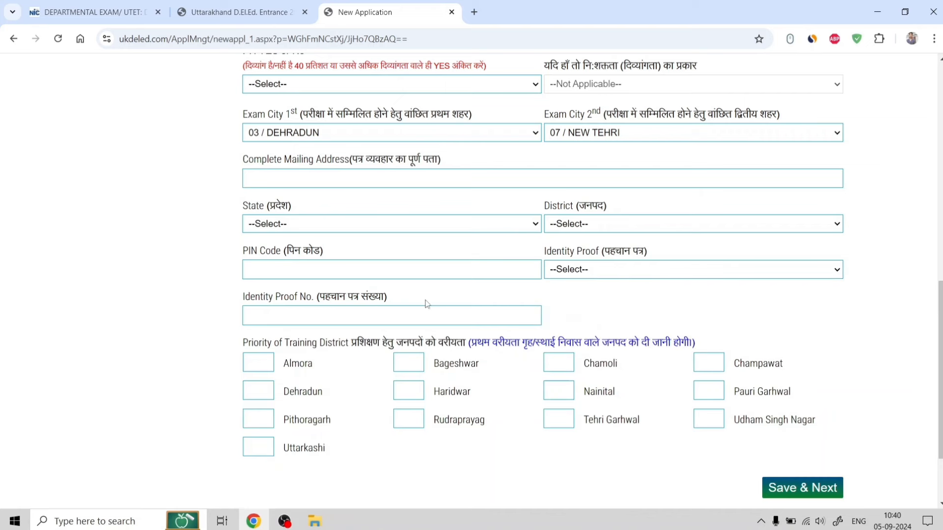
# Enter training district priority 1 for Tehri Garhwal and 2 for Dehradun, and start on the Uttarkashi priority.
pyautogui.scroll(-1, 427, 302)
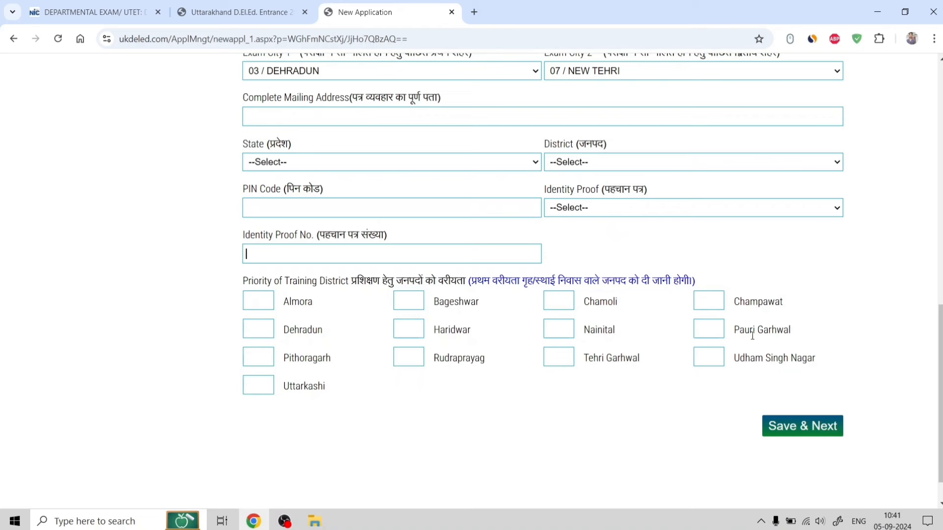
pyautogui.click(565, 360)
pyautogui.write('1')
pyautogui.click(256, 330)
pyautogui.write('2')
pyautogui.scroll(-1, 589, 345)
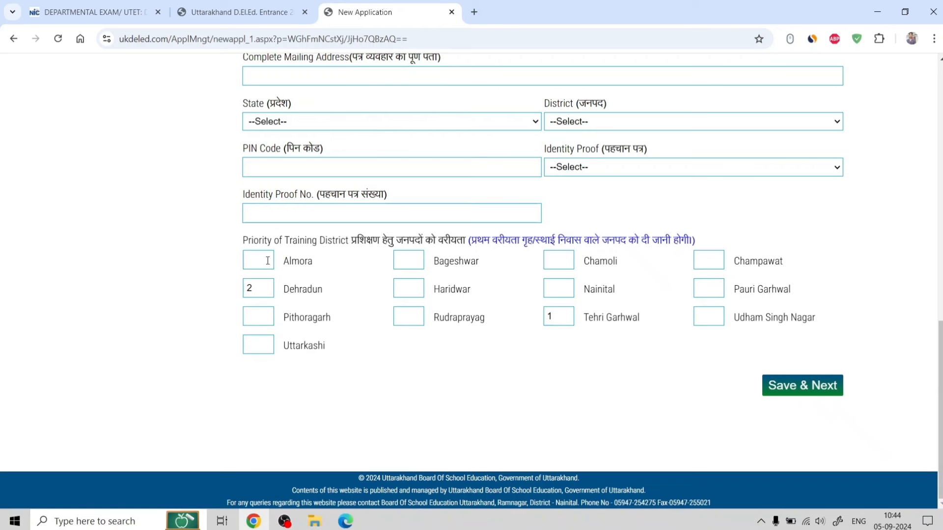
pyautogui.click(266, 337)
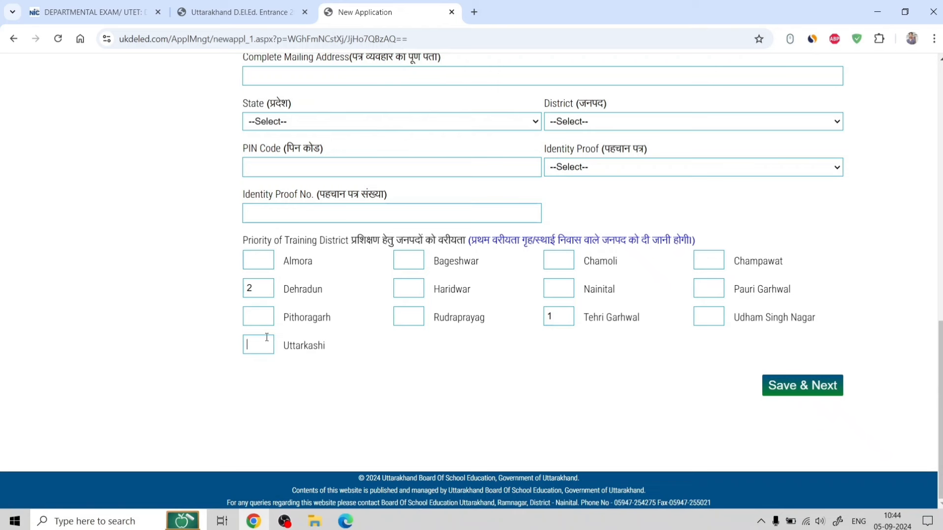